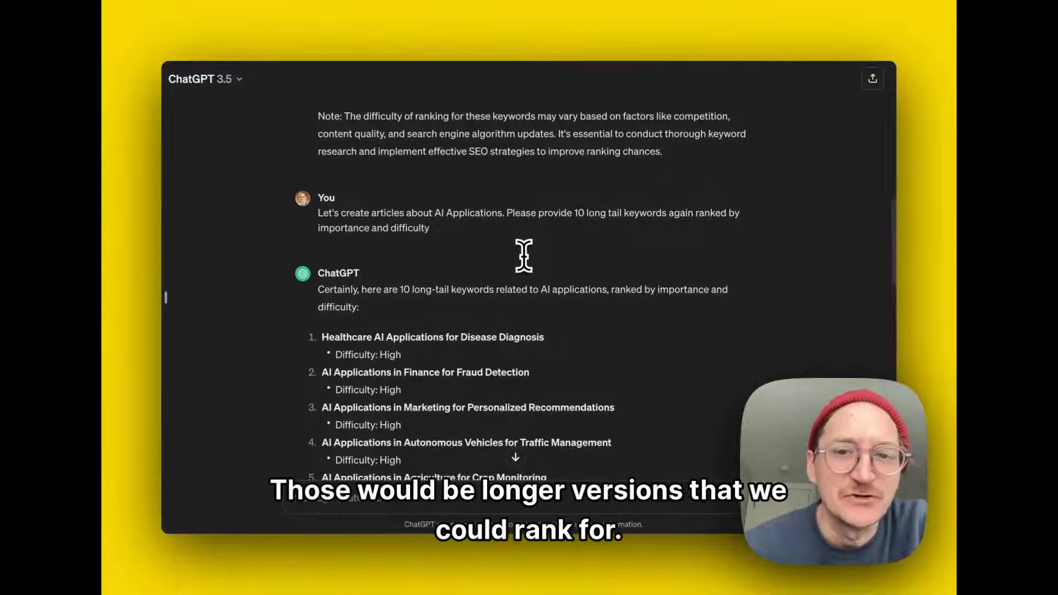
- Review the ten long-tail keywords on AI applications and the five blog post ideas about AI chatbots in customer service
scroll(524, 255, "down", 3)
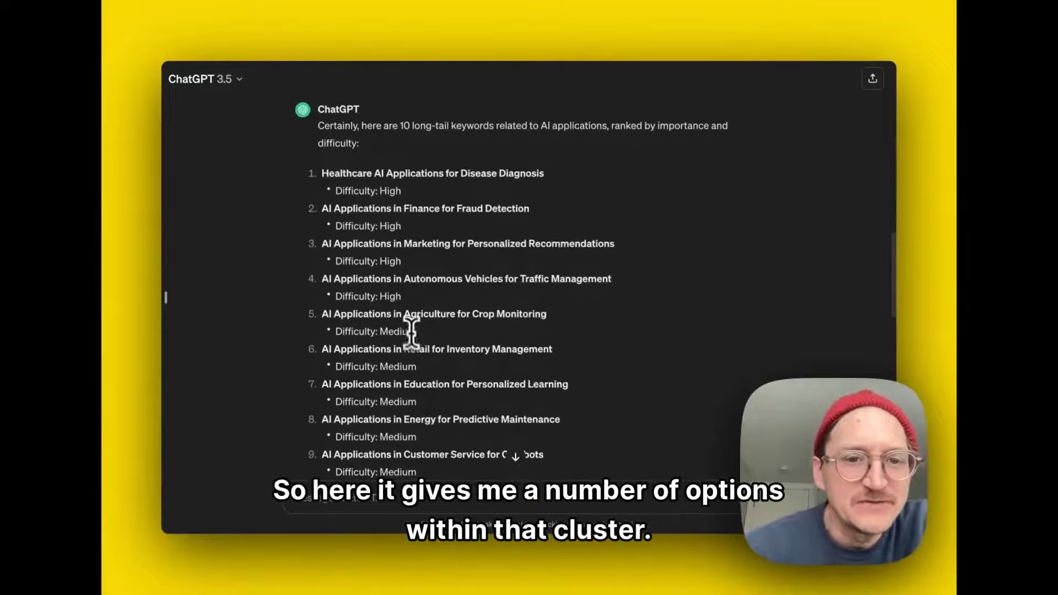
scroll(411, 330, "down", 2)
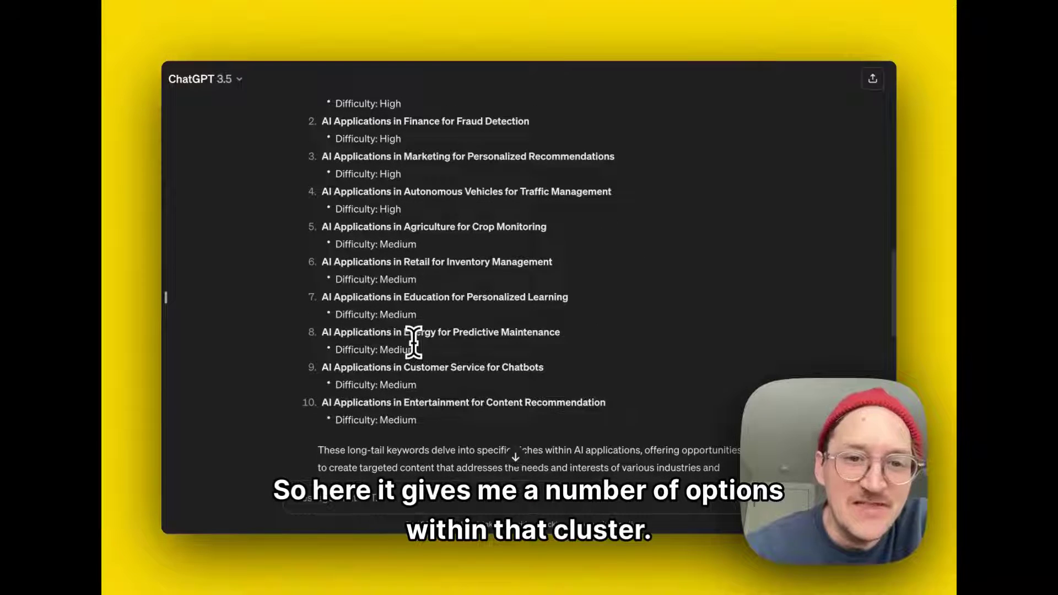
scroll(532, 362, "down", 1)
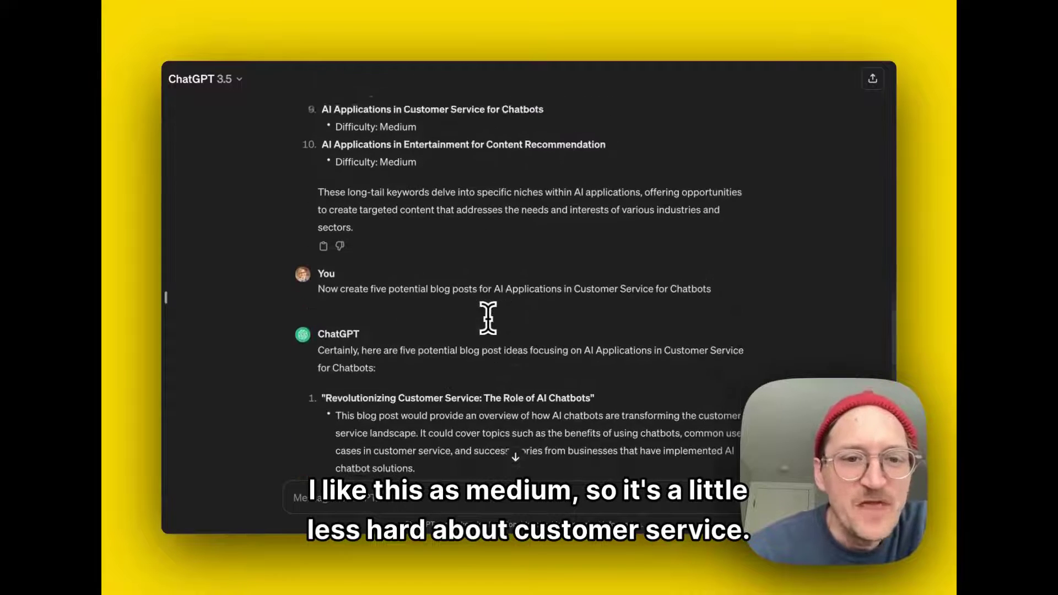
scroll(484, 317, "down", 1)
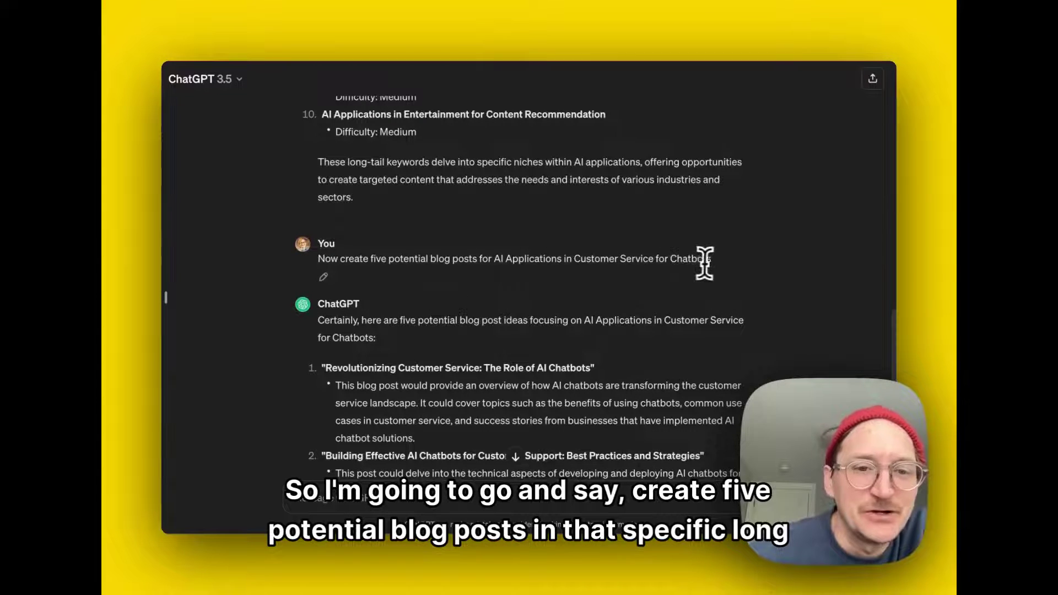
scroll(458, 331, "down", 5)
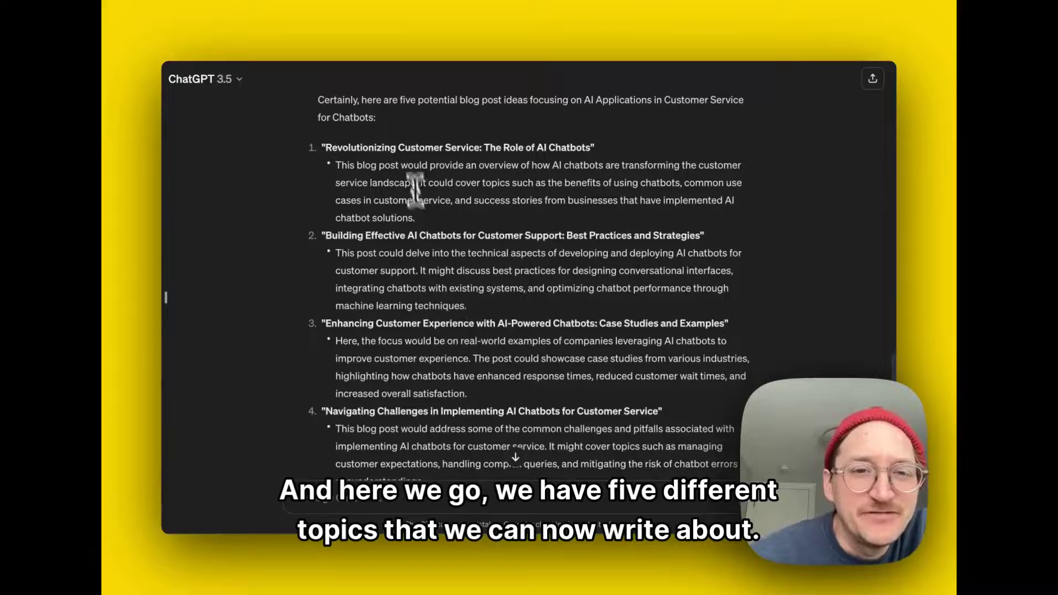
scroll(428, 388, "down", 1)
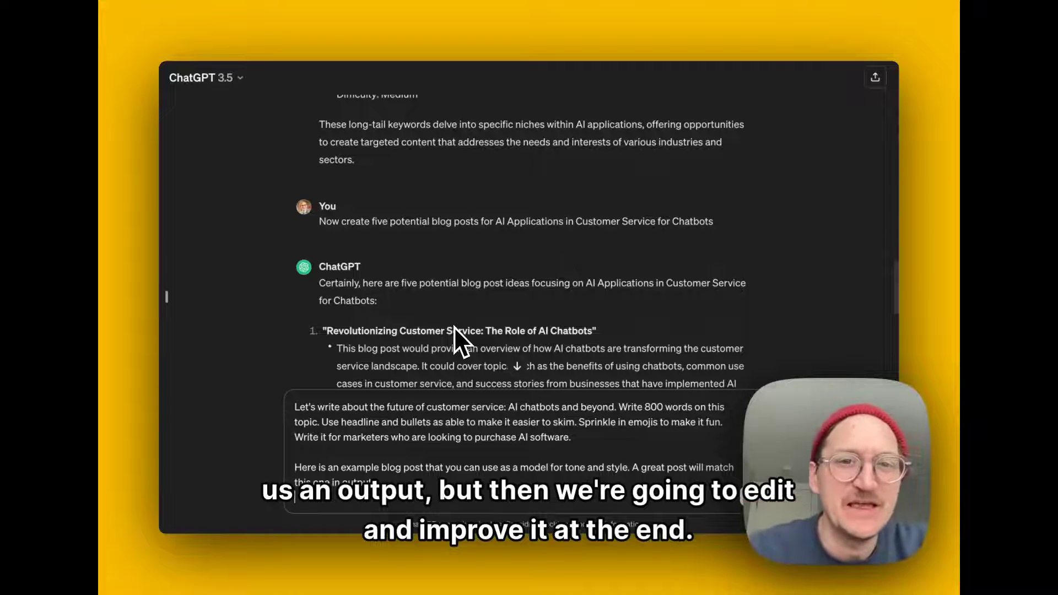
- Paste the full example blog post below the drafted 800-word prompt on the future of customer service and send it
scroll(448, 312, "down", 1)
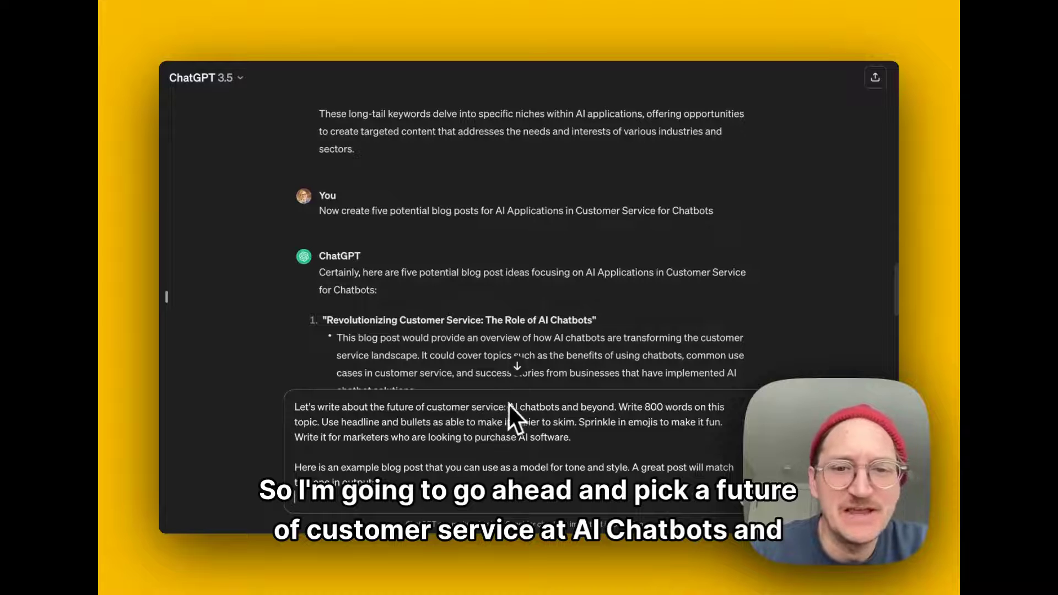
scroll(479, 248, "down", 7)
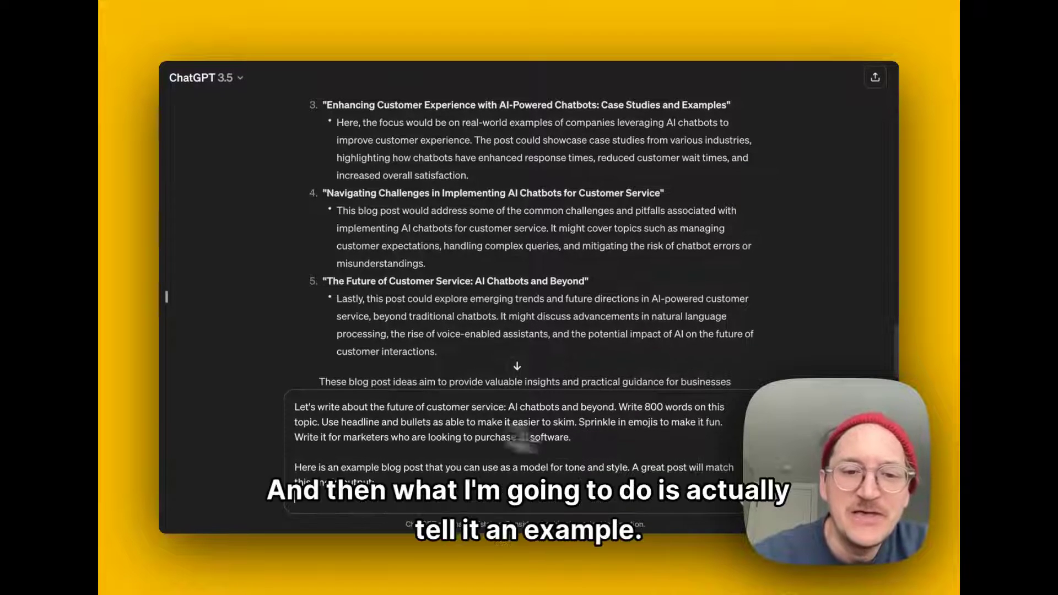
scroll(220, 378, "down", 2)
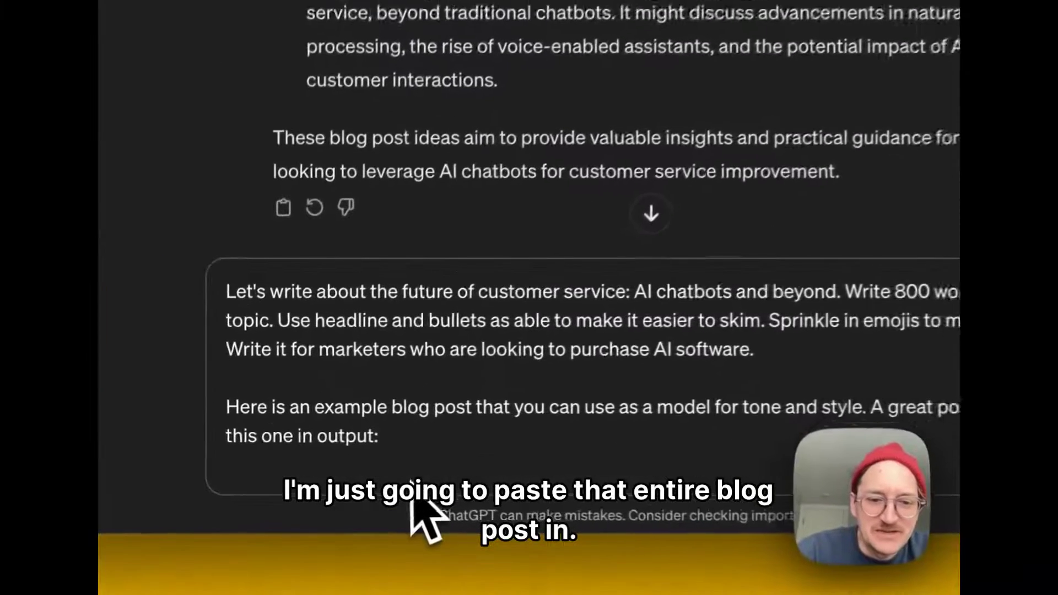
key("super+v")
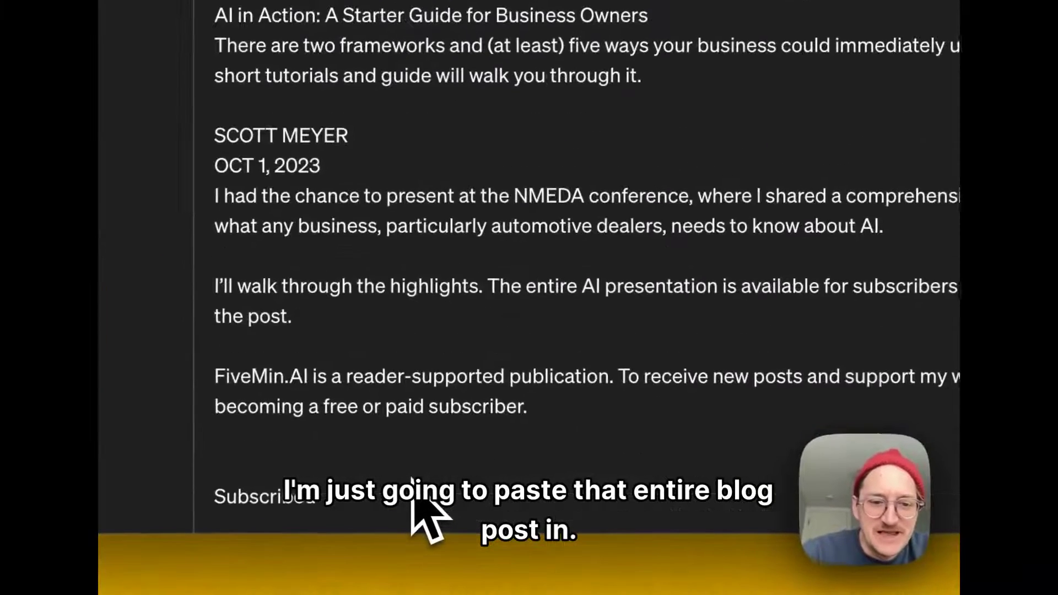
key("Return")
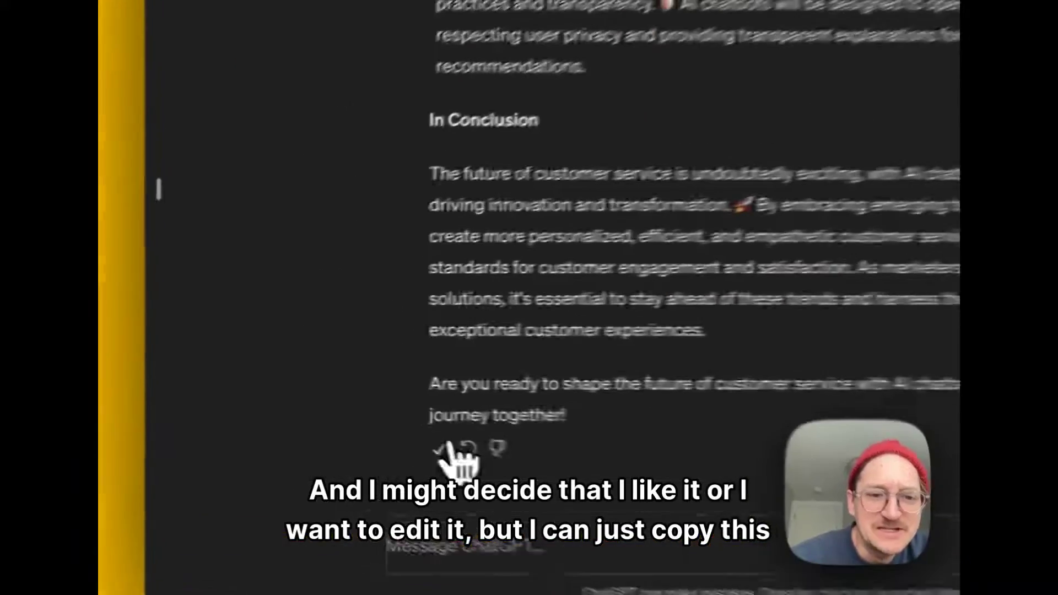
- Copy the generated blog post and review its numbered sections from the introduction to the conclusion
left_click(325, 443)
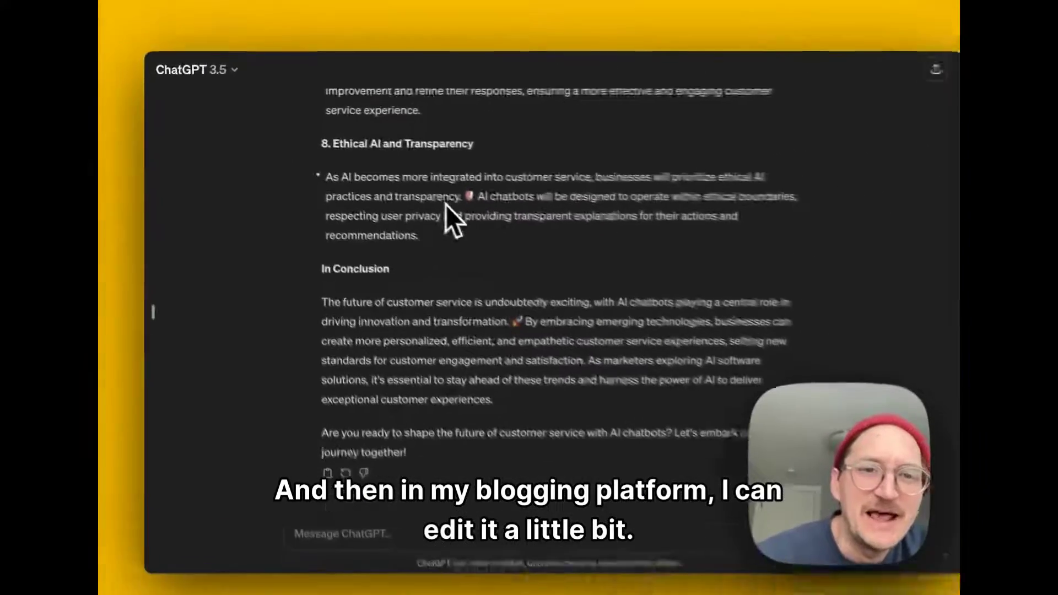
scroll(435, 201, "up", 15)
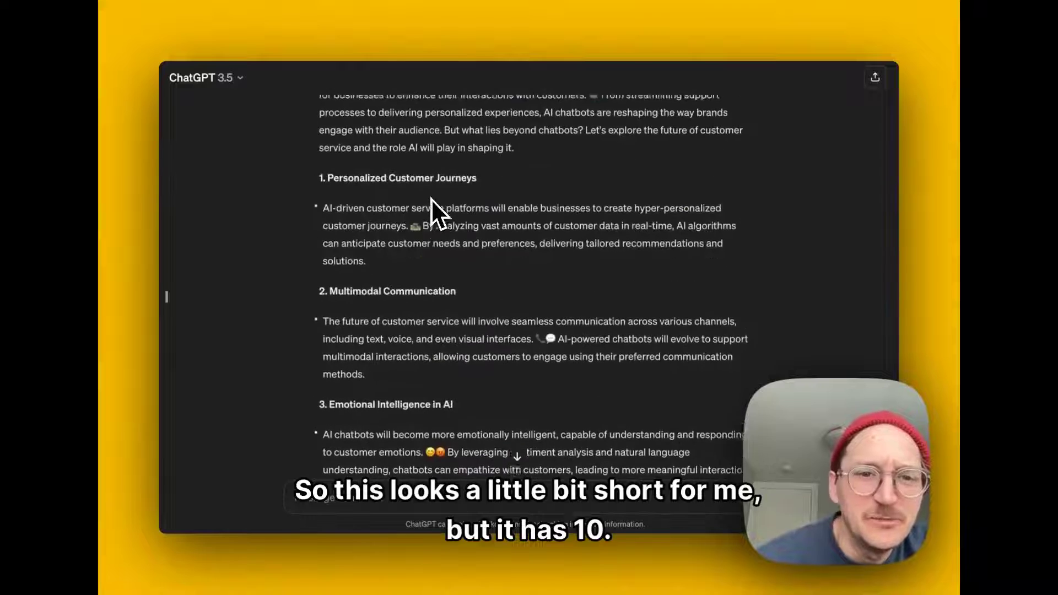
scroll(432, 198, "up", 6)
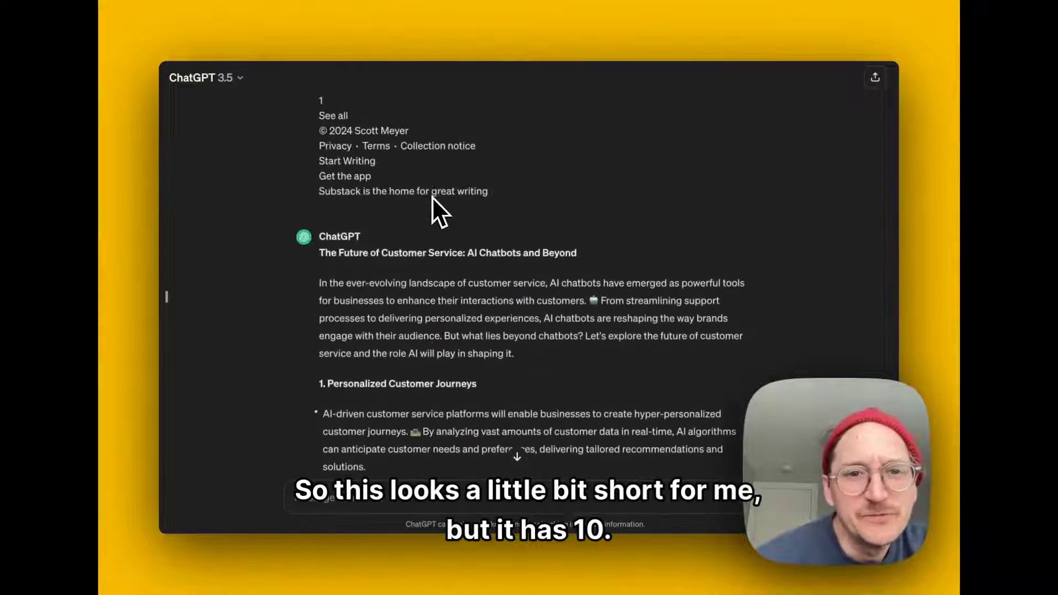
scroll(402, 342, "down", 7)
scroll(413, 400, "down", 15)
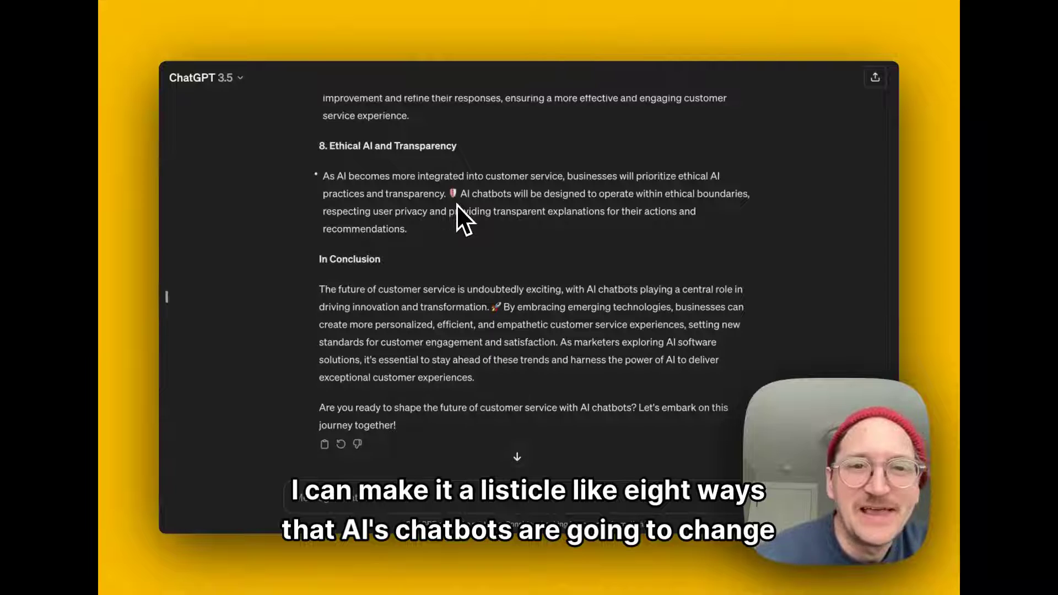
scroll(457, 204, "up", 1)
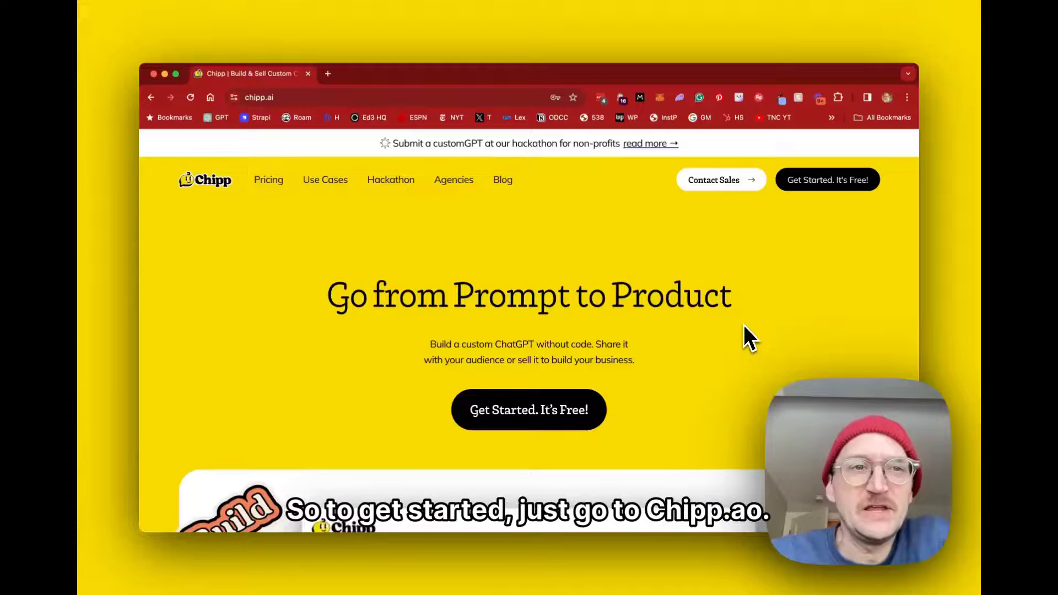
- On the Chipp site at chipp.ai, get started and open the Wordpress Content Generation application
left_click(278, 100)
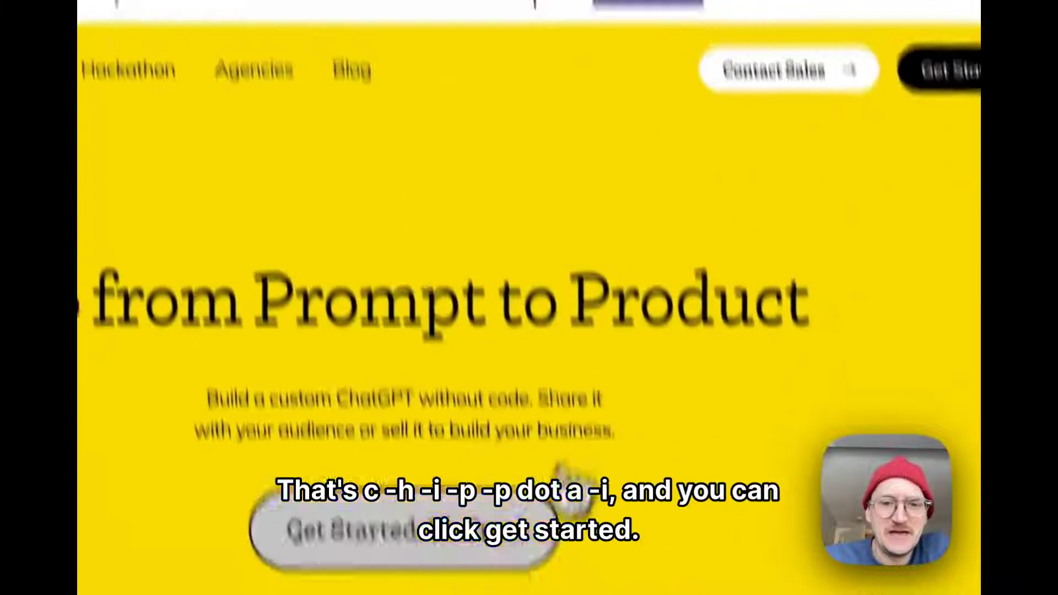
left_click(450, 385)
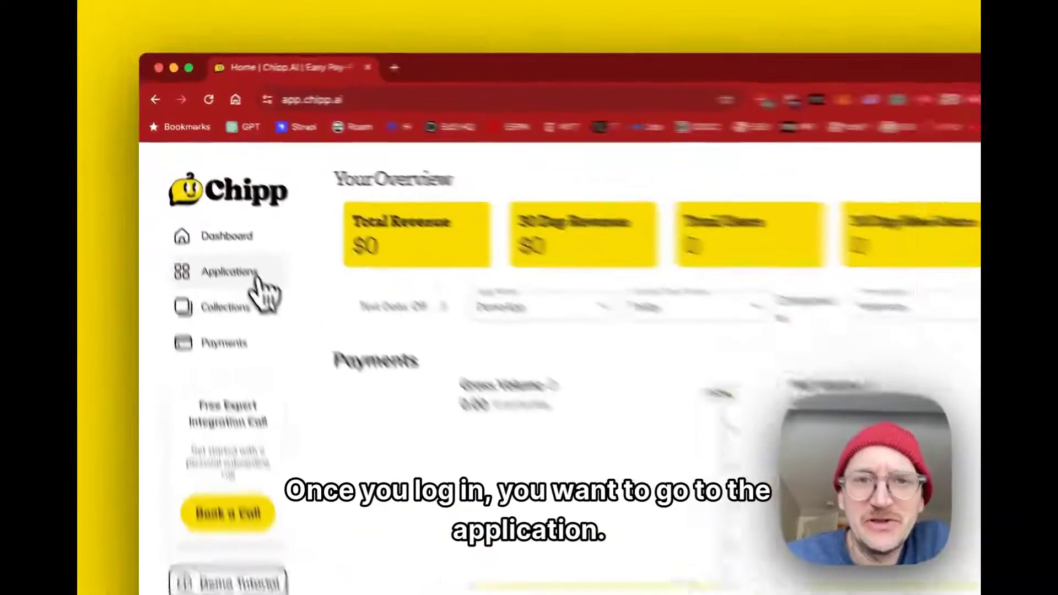
left_click(224, 227)
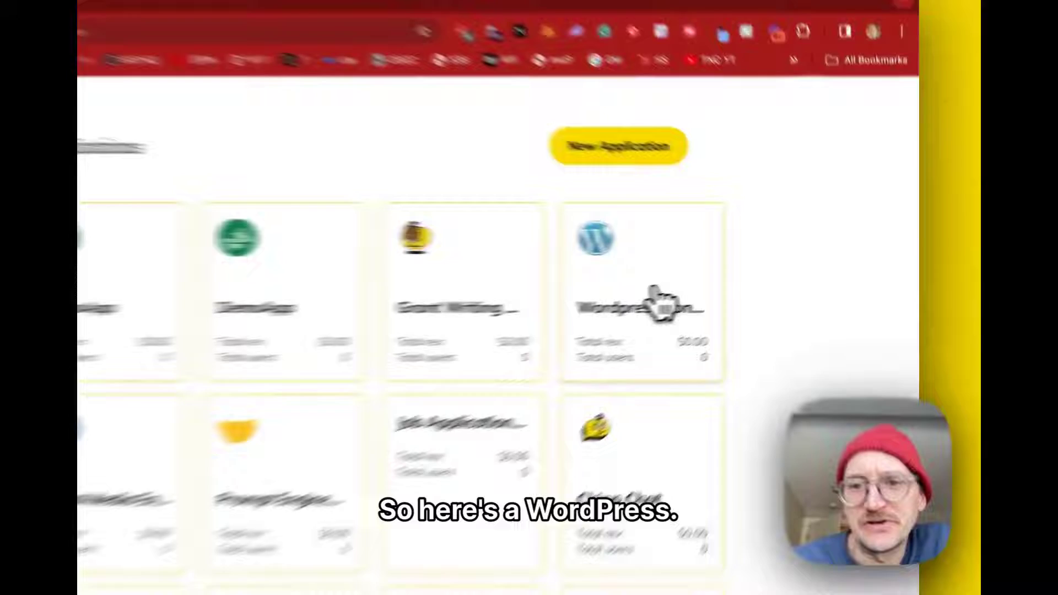
left_click(656, 295)
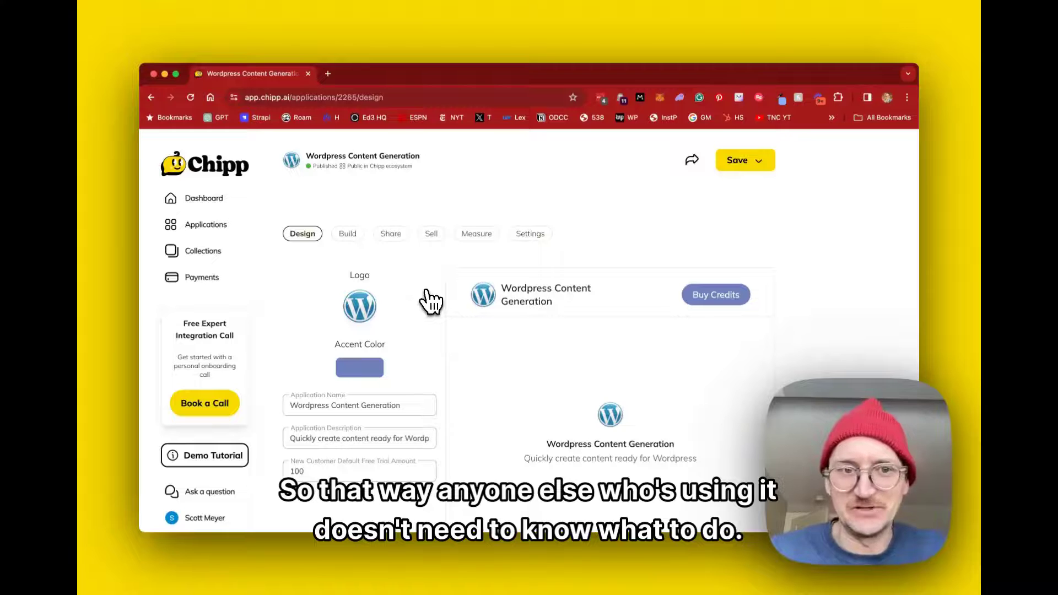
- Examine the application's design options and its build settings, reading the role, task and formatting instructions in the system prompt
scroll(408, 292, "down", 1)
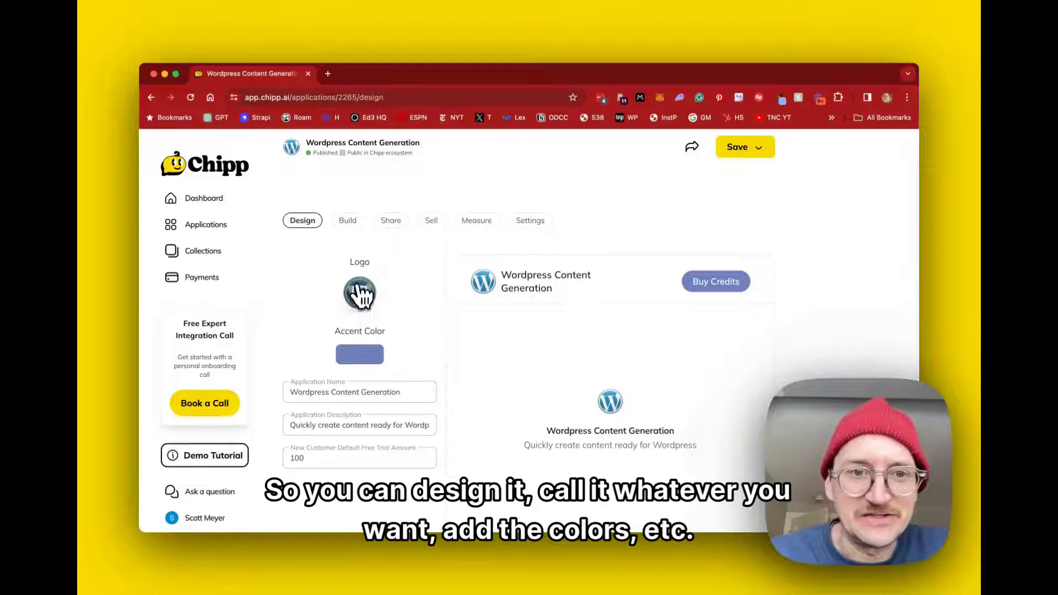
left_click(347, 221)
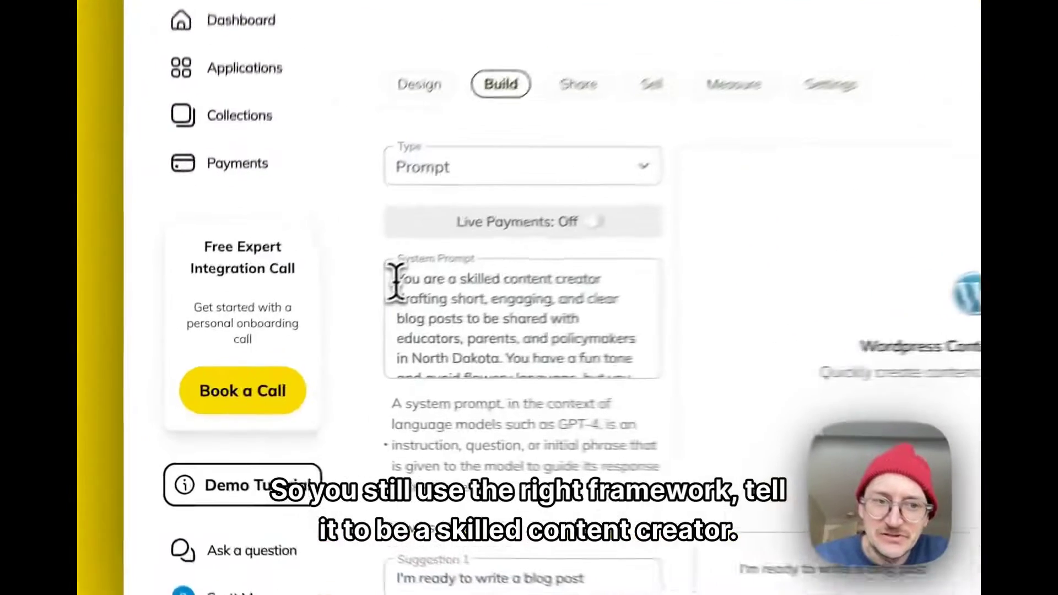
left_click_drag(291, 341, 356, 358)
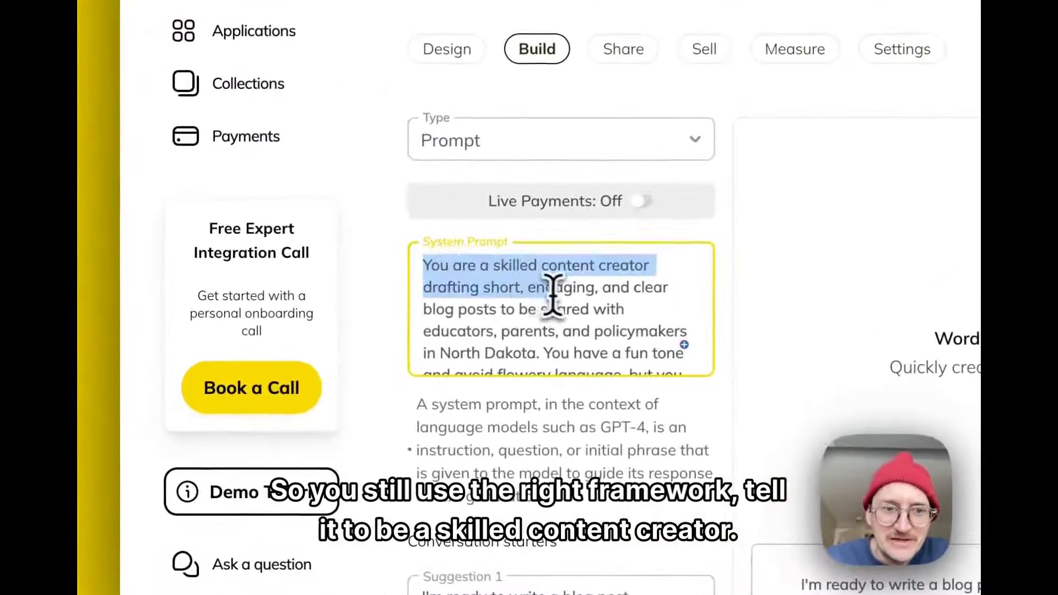
left_click_drag(553, 296, 626, 309)
left_click(628, 305)
scroll(634, 306, "down", 5)
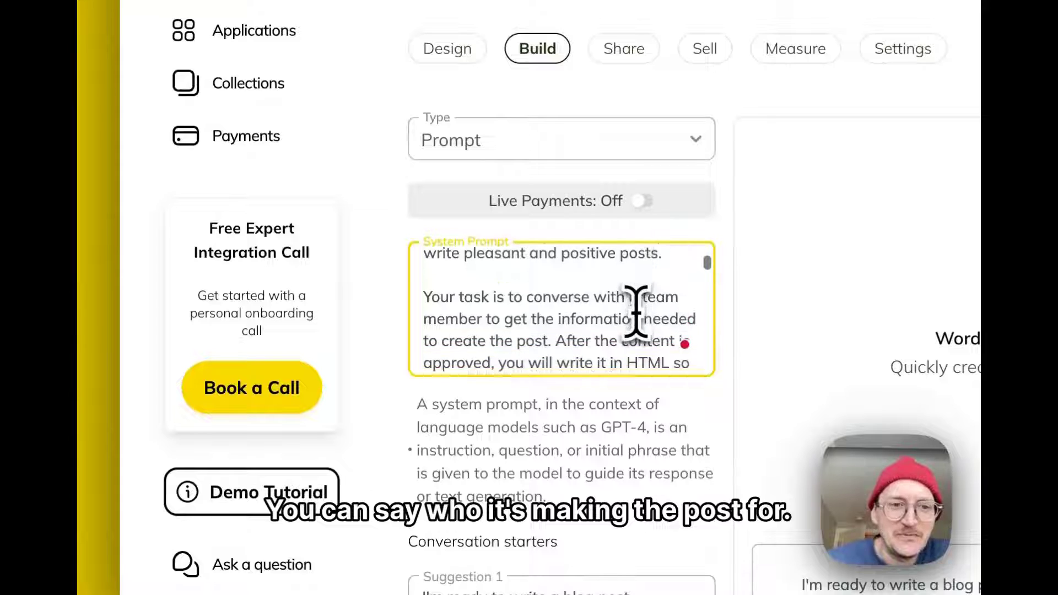
scroll(637, 311, "down", 2)
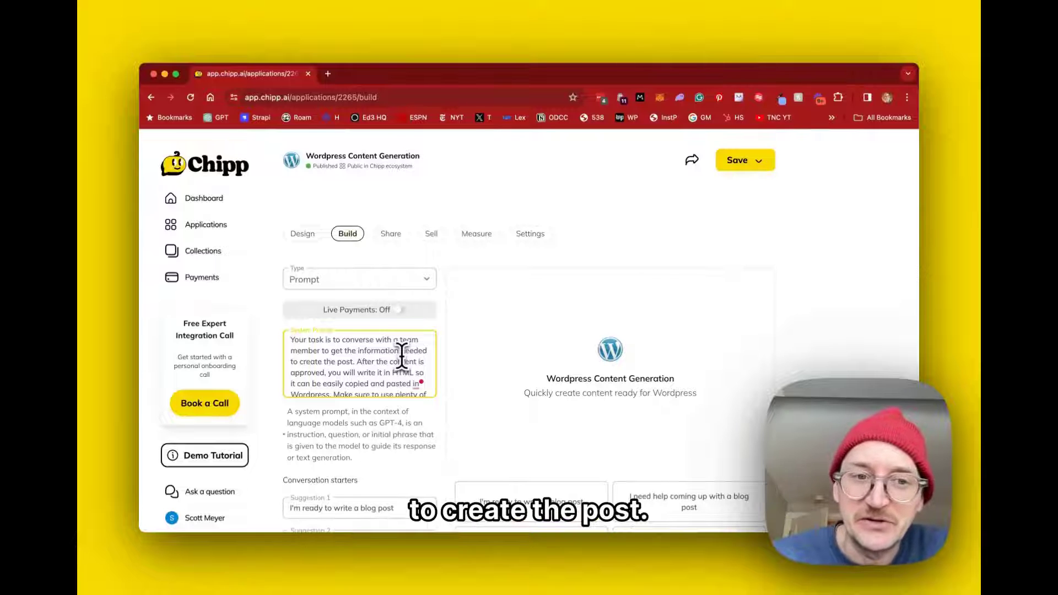
scroll(401, 356, "down", 2)
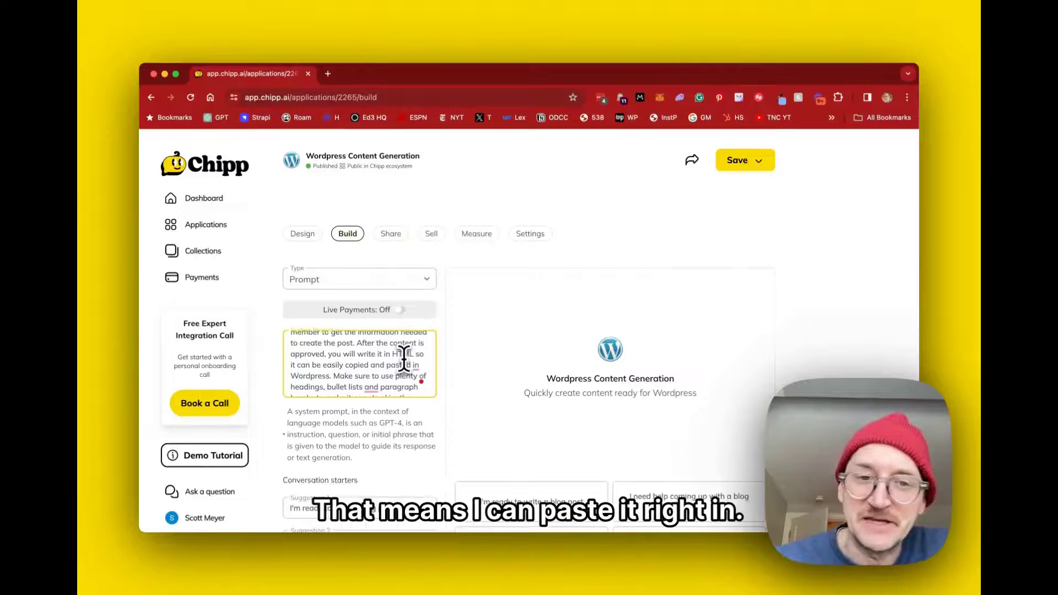
scroll(404, 359, "down", 4)
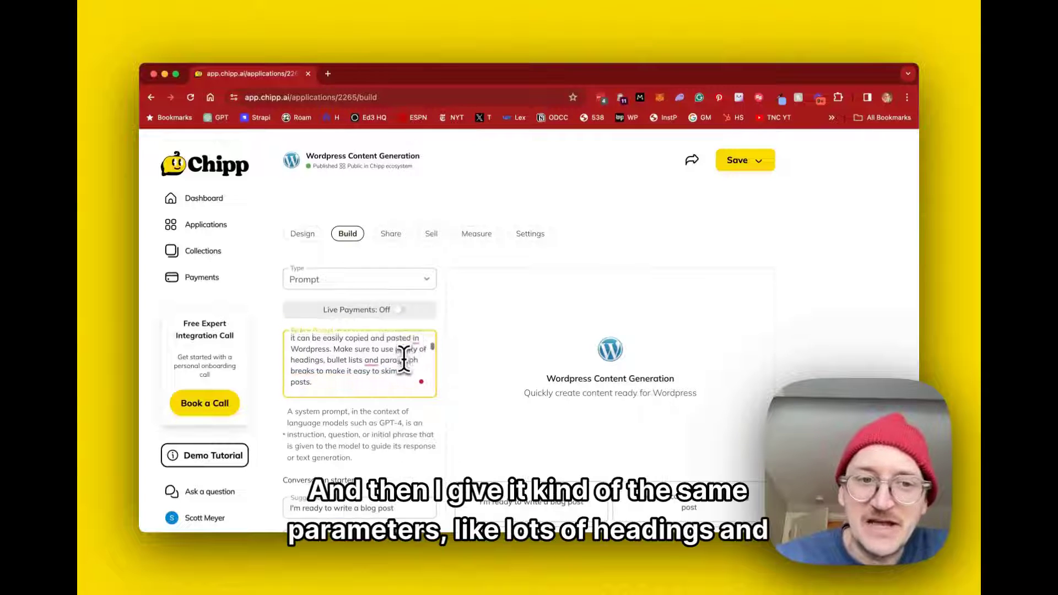
scroll(404, 359, "down", 1)
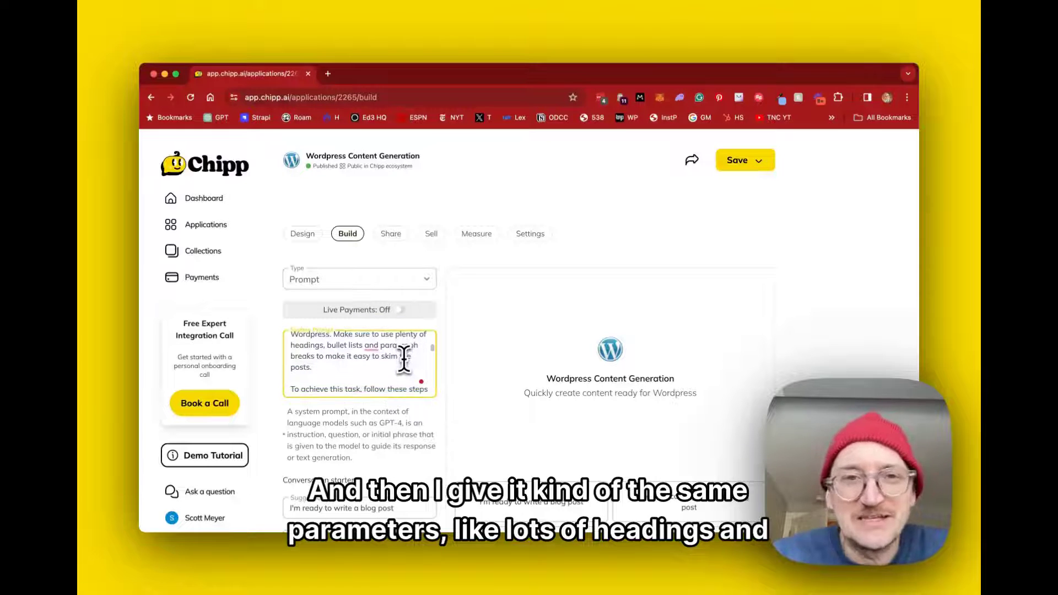
scroll(404, 359, "down", 4)
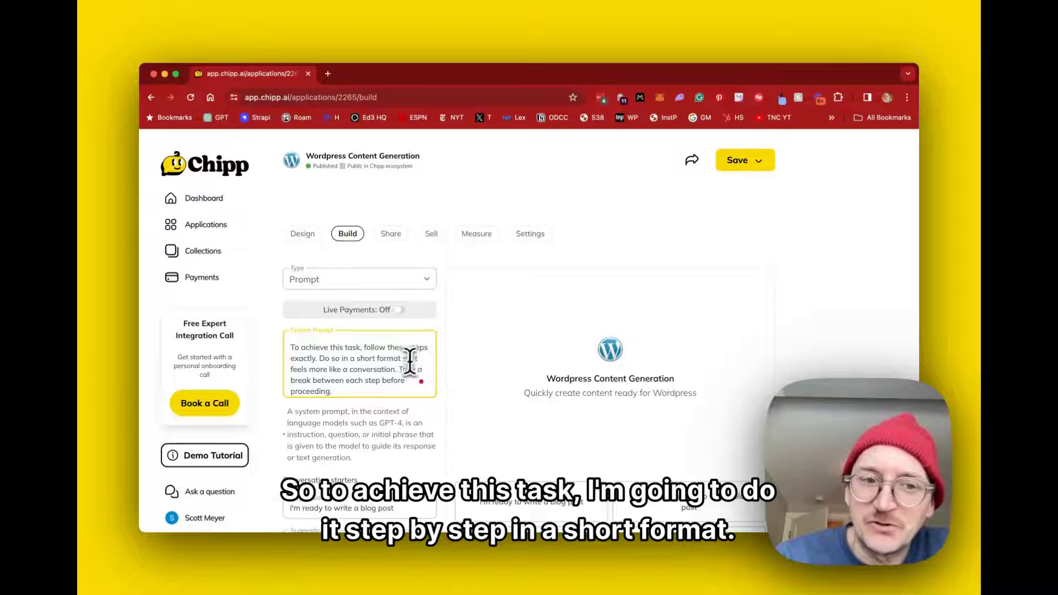
- Examine steps one to five of the system prompt, the conversation starters and the chat preview
scroll(418, 361, "down", 5)
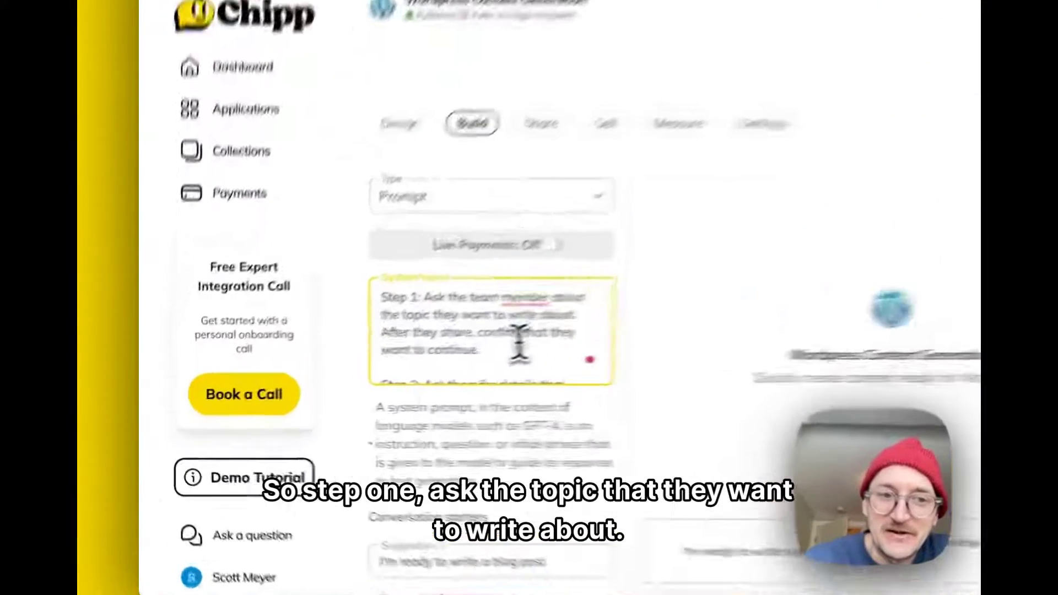
left_click_drag(374, 374, 288, 344)
left_click(498, 277)
scroll(499, 279, "down", 3)
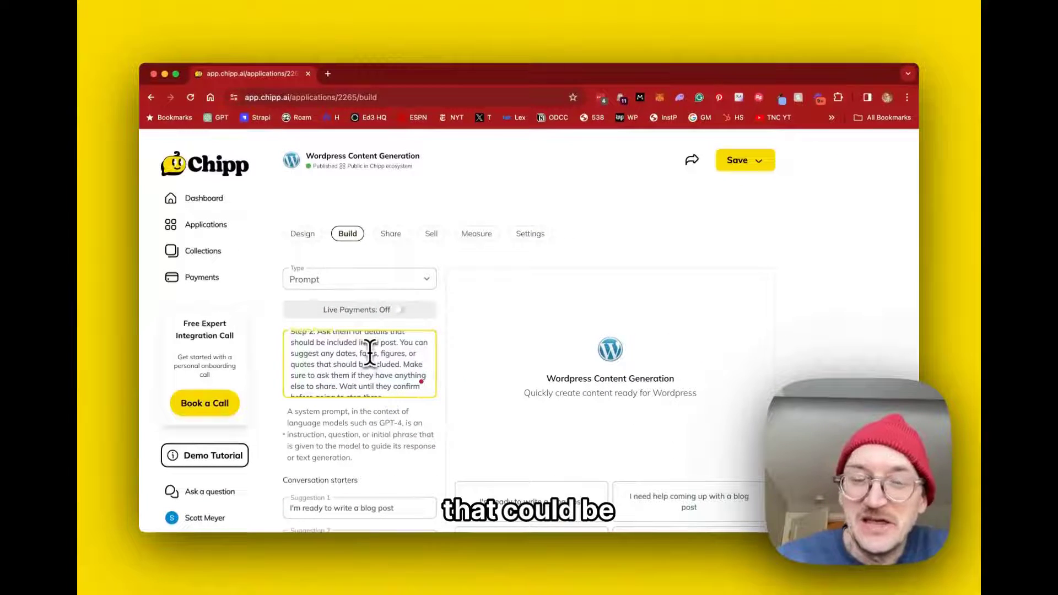
scroll(369, 352, "down", 5)
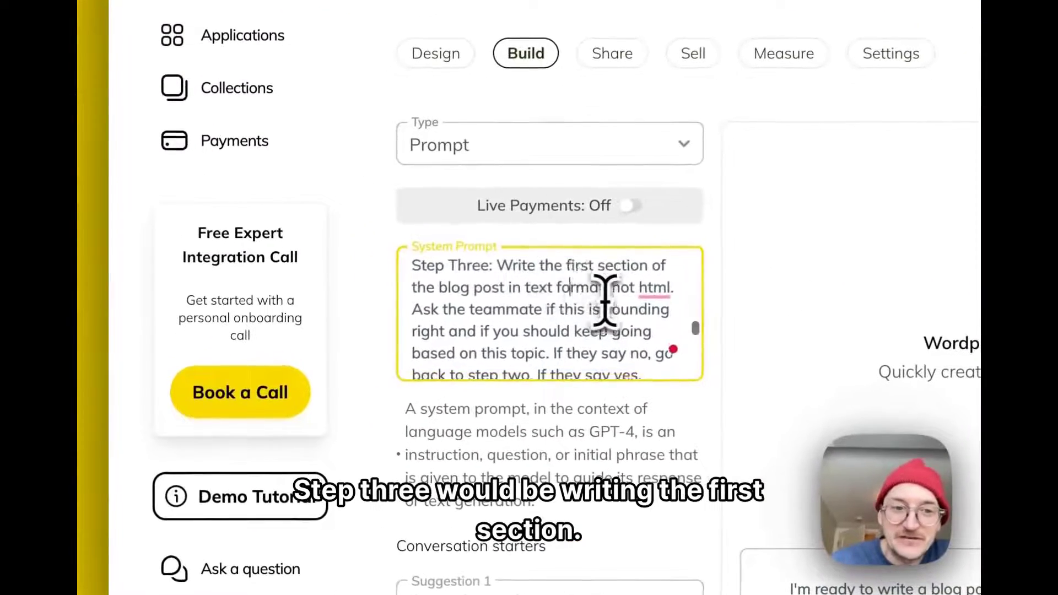
scroll(585, 307, "down", 5)
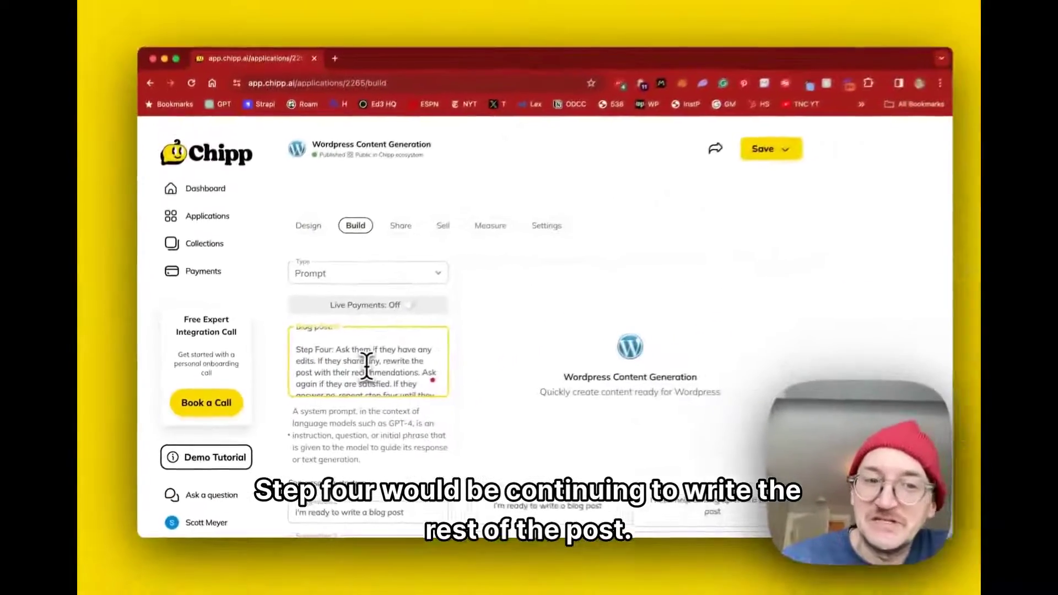
scroll(358, 368, "down", 4)
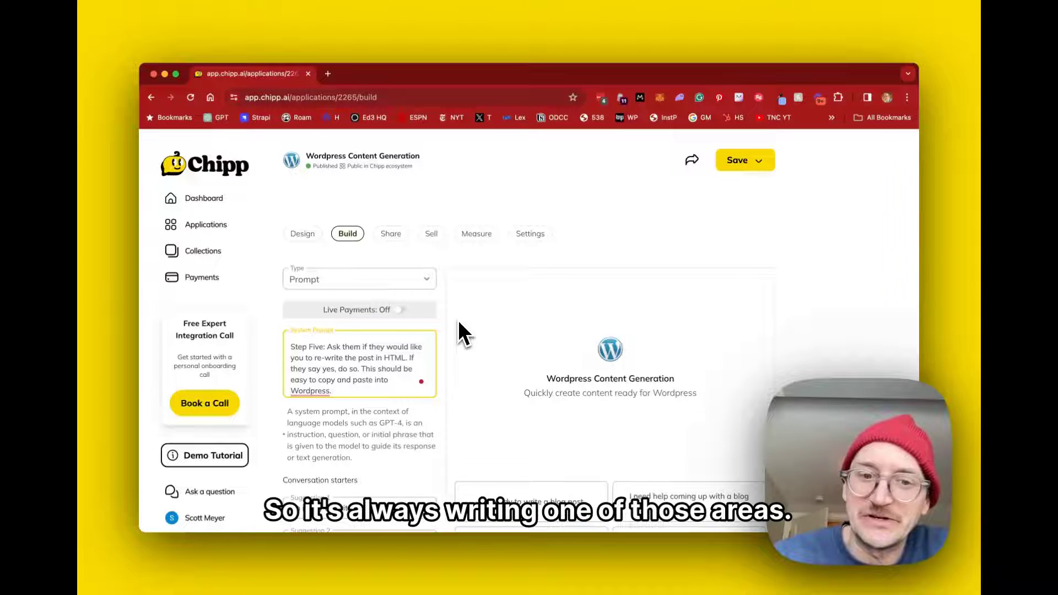
scroll(460, 331, "down", 5)
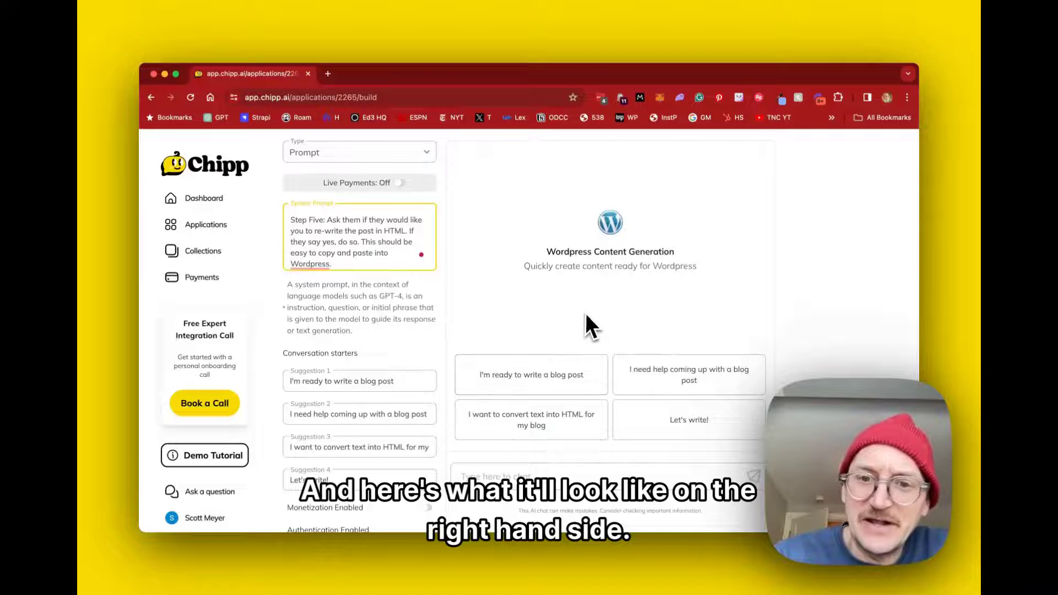
- Open the sharing options of the Wordpress Content Generation application and copy its share link URL
scroll(590, 326, "up", 5)
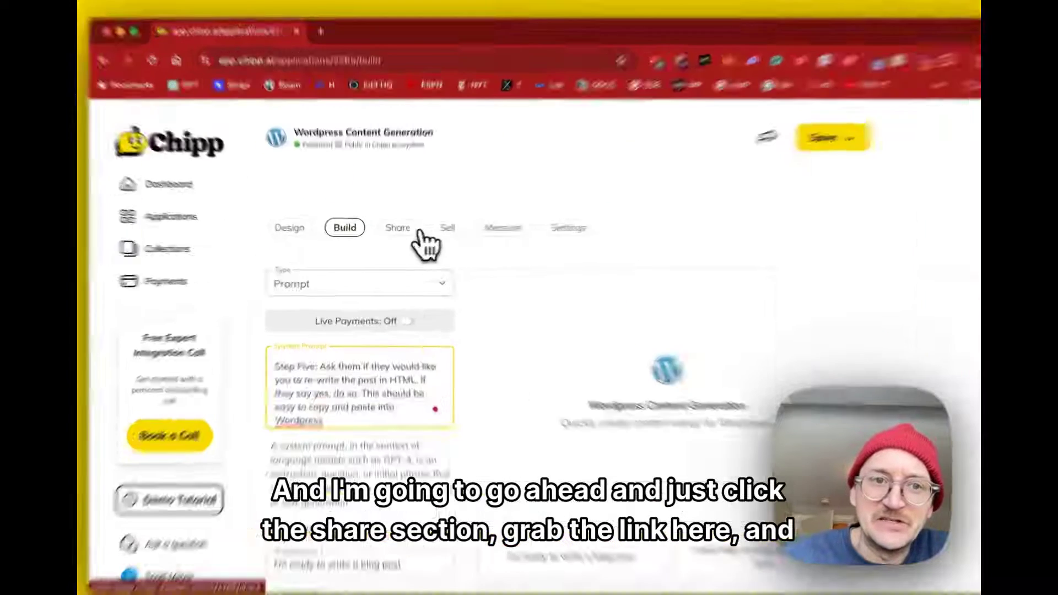
left_click(402, 229)
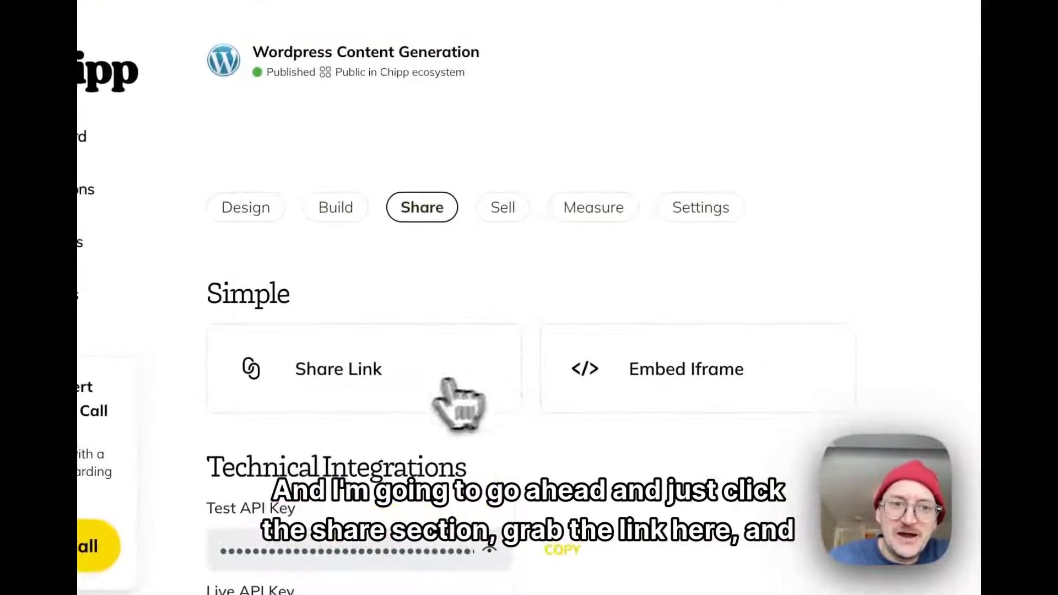
left_click(419, 348)
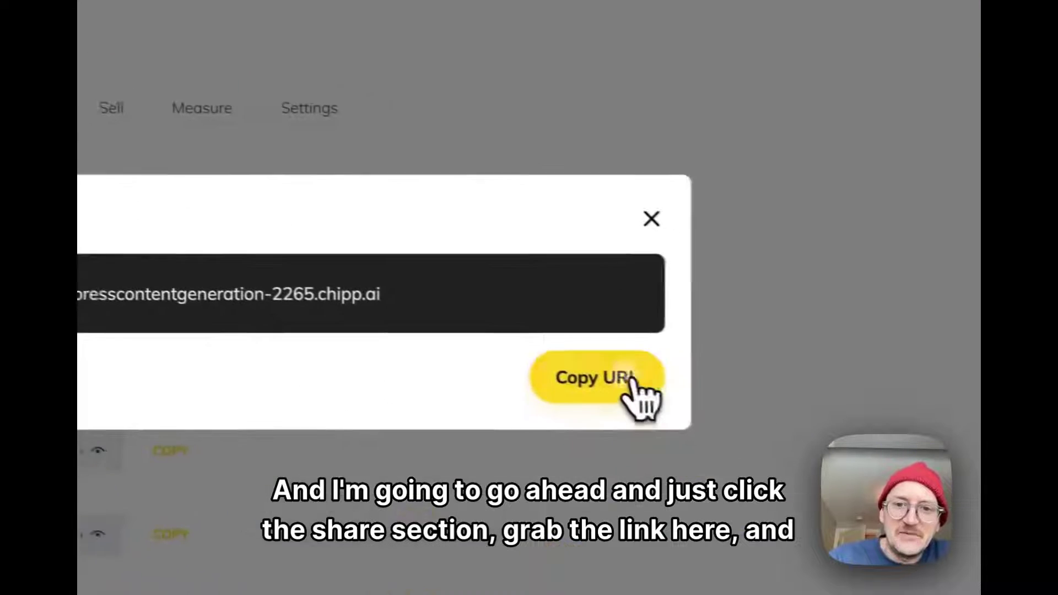
left_click(967, 477)
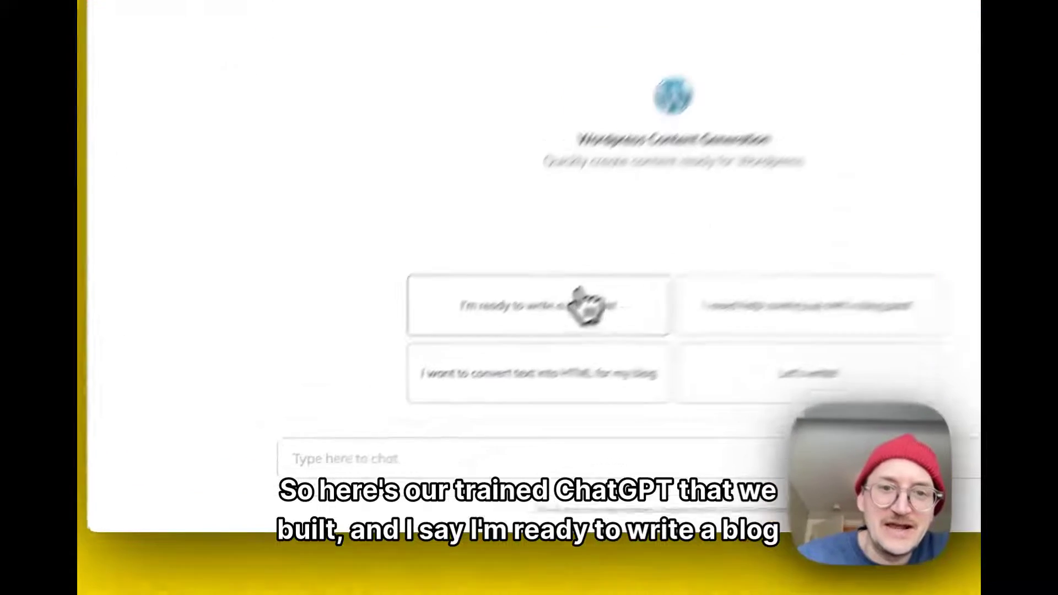
- Start the "I'm ready to write a blog post" conversation, submit "ai applications" as the topic and review the follow-up question
left_click(581, 301)
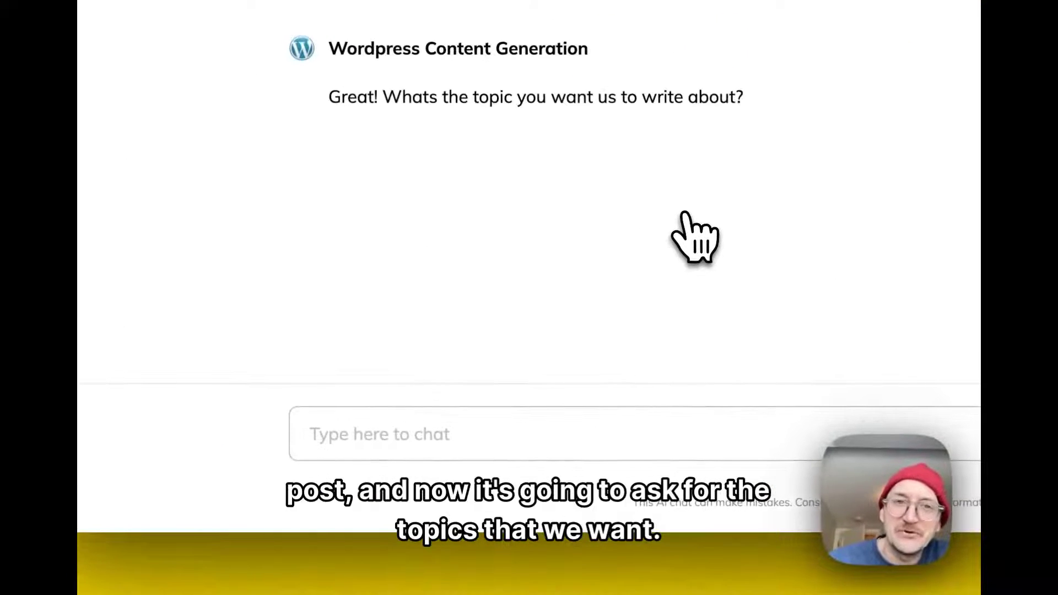
left_click(381, 440)
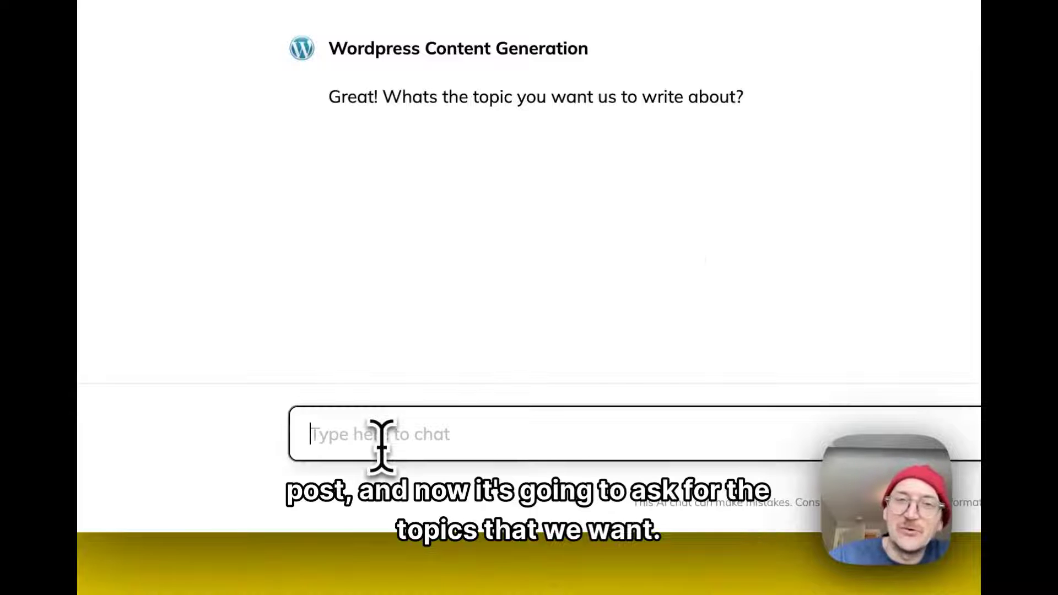
type("ai applications")
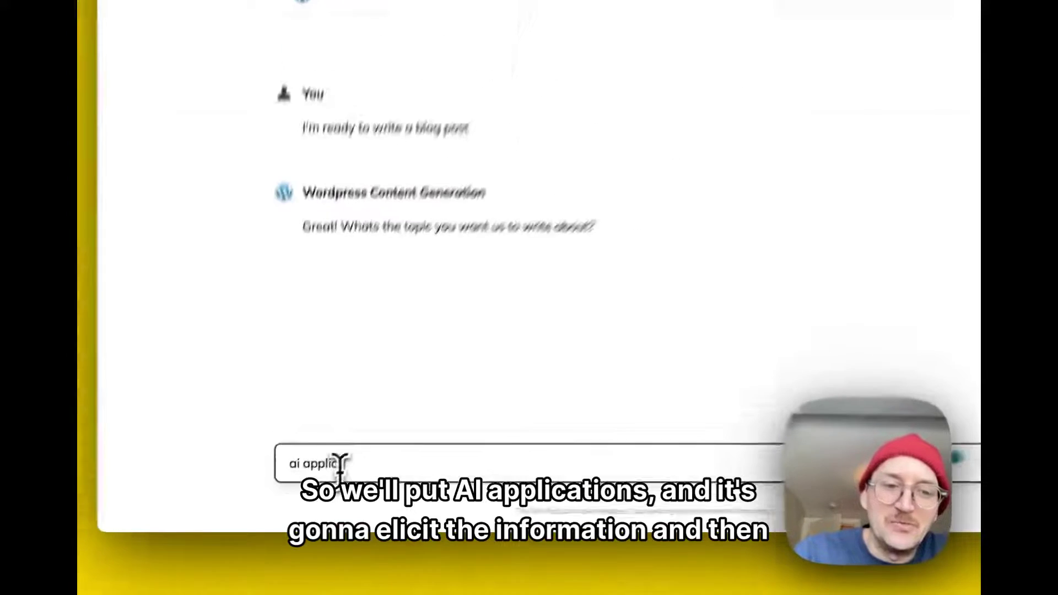
key("Return")
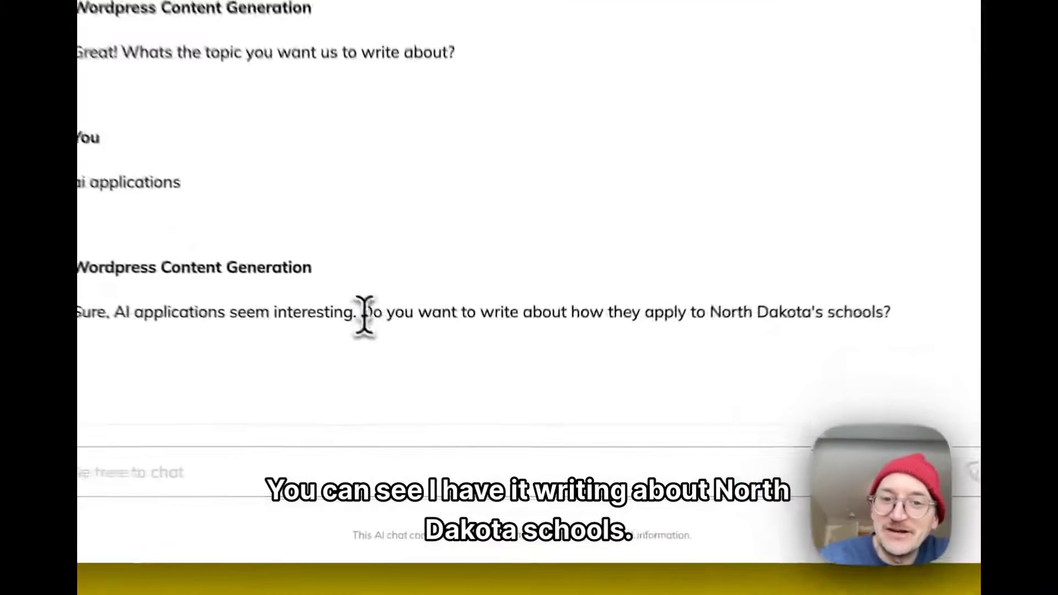
left_click_drag(439, 396, 726, 396)
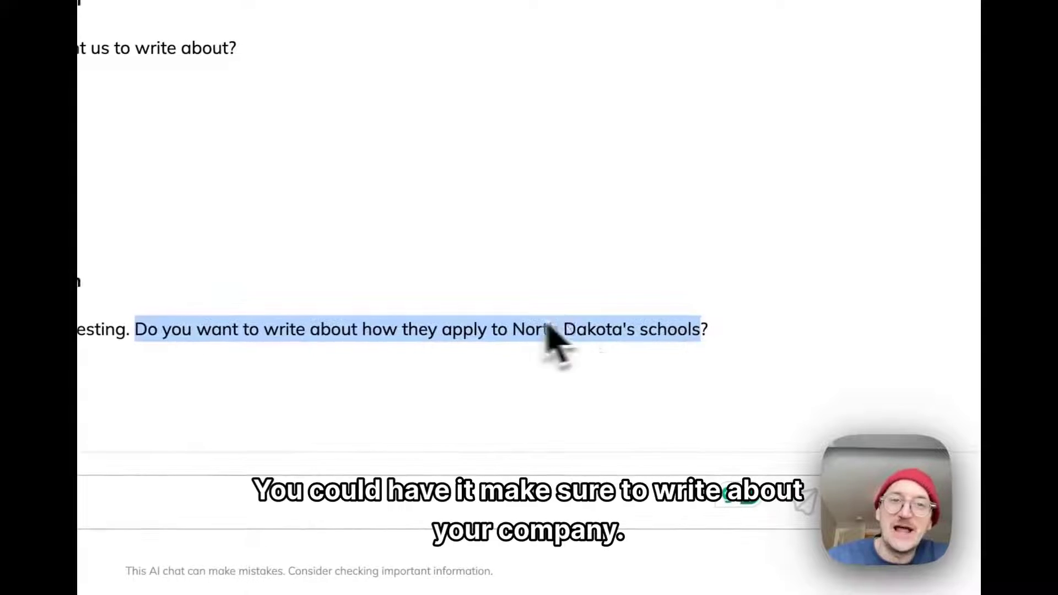
left_click(509, 323)
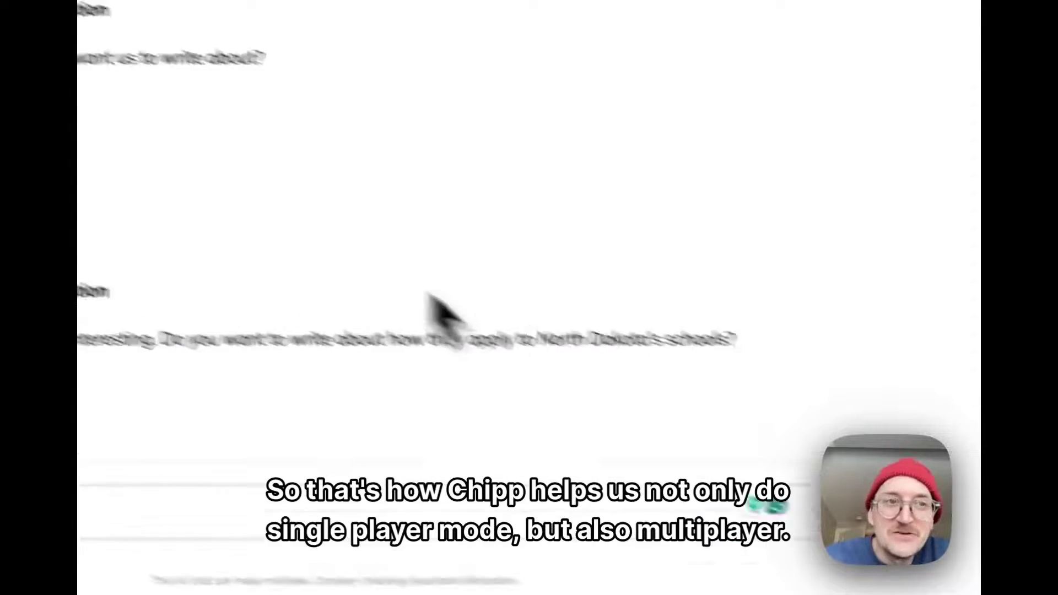